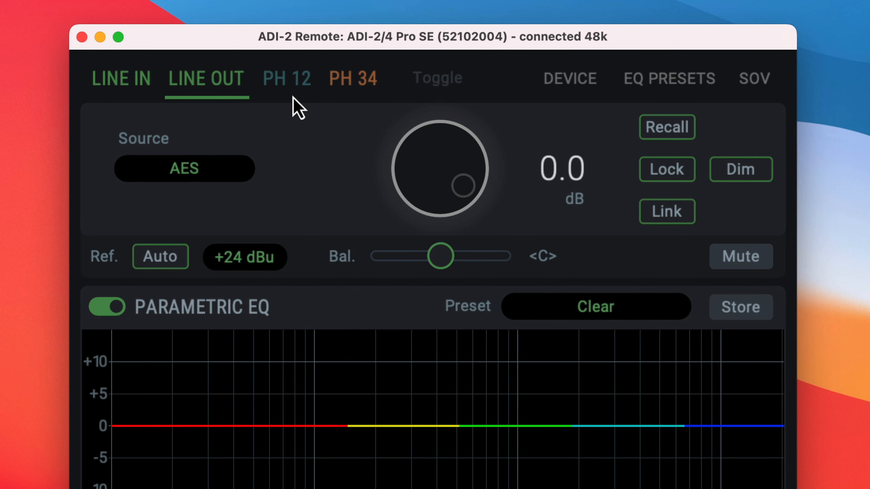
# - Look through the PH 12, PH 34 and Line Out channel settings, finishing on Line In
pyautogui.click(274, 87)
pyautogui.click(354, 88)
pyautogui.click(293, 84)
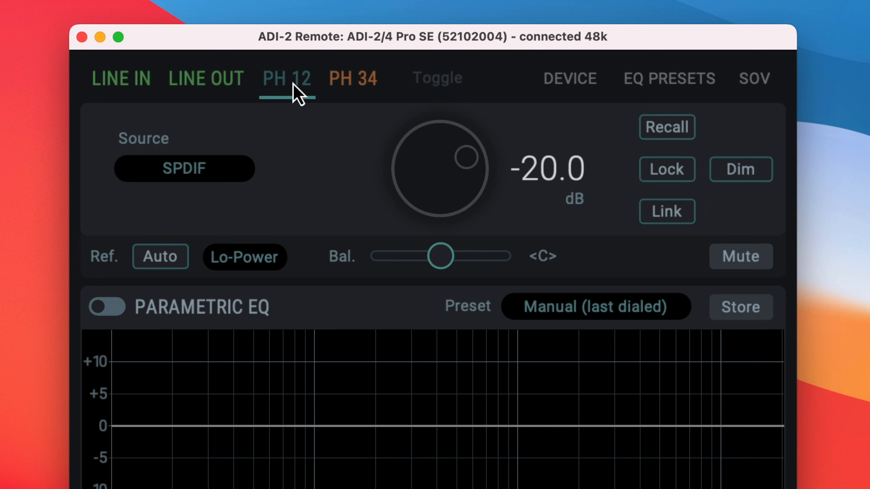
pyautogui.click(193, 79)
pyautogui.click(144, 82)
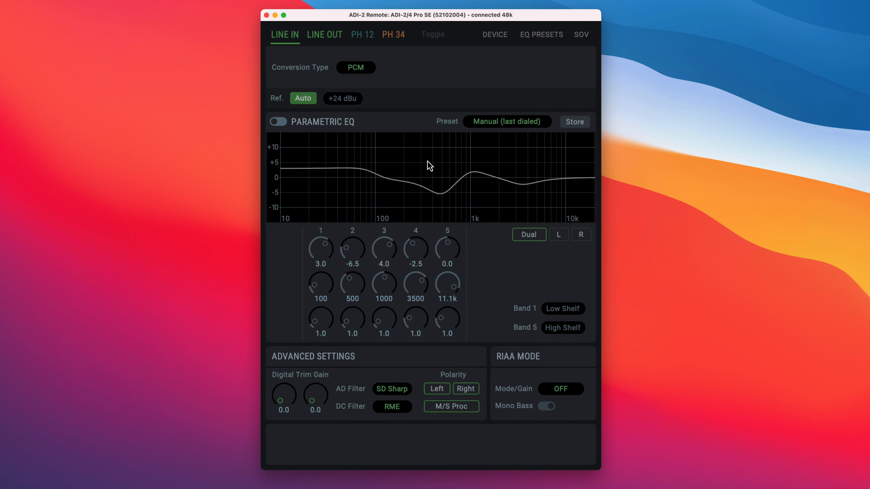
pyautogui.click(327, 40)
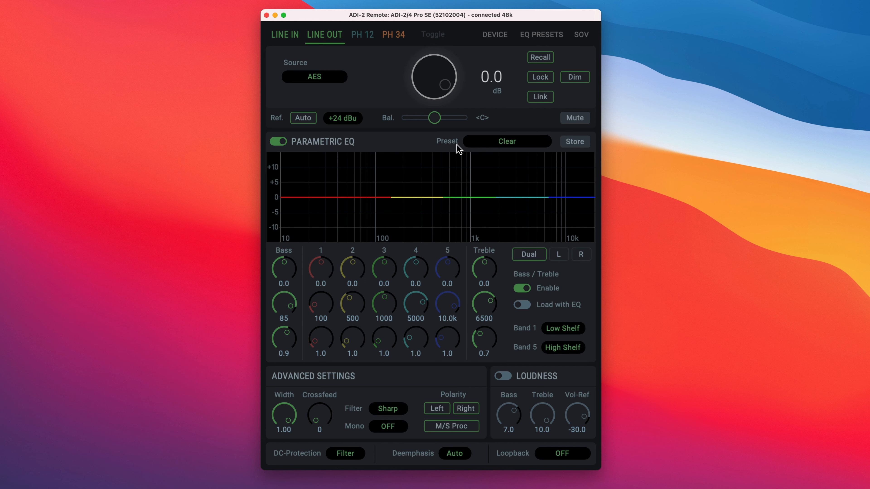
pyautogui.click(287, 37)
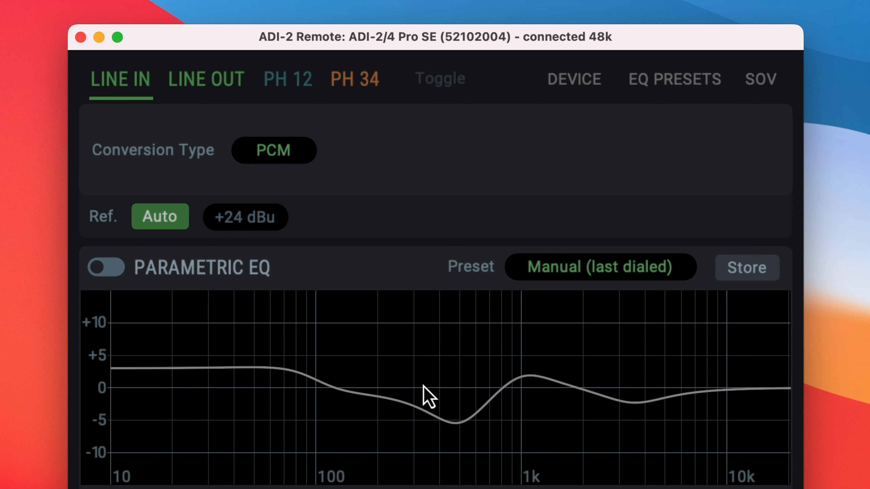
# - View the available conversion types and reference levels for Line In, keeping PCM and +24 dBu
pyautogui.click(273, 156)
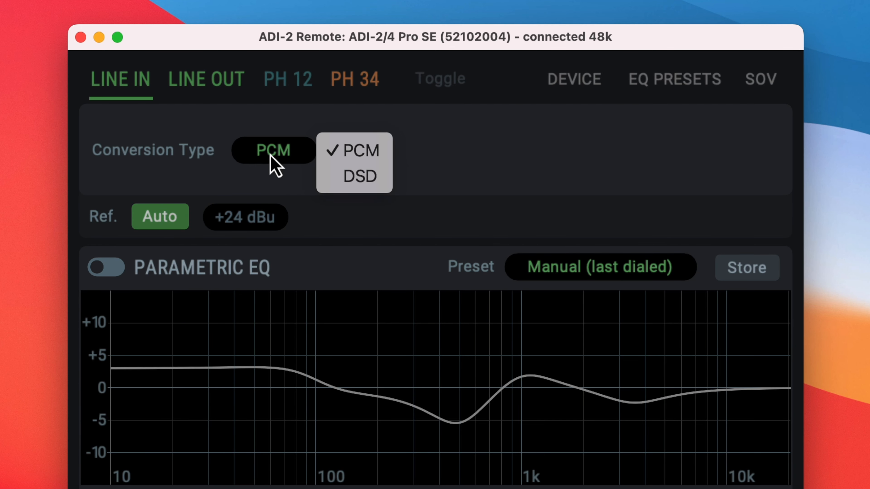
pyautogui.click(279, 185)
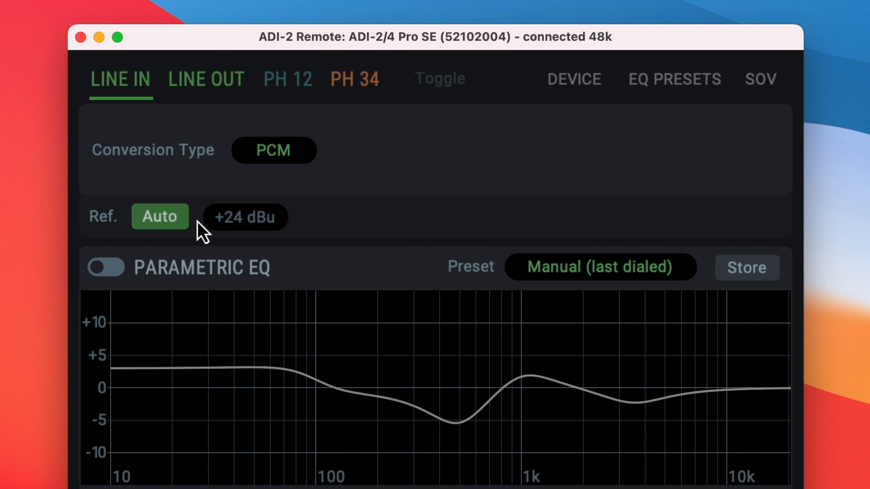
pyautogui.click(245, 227)
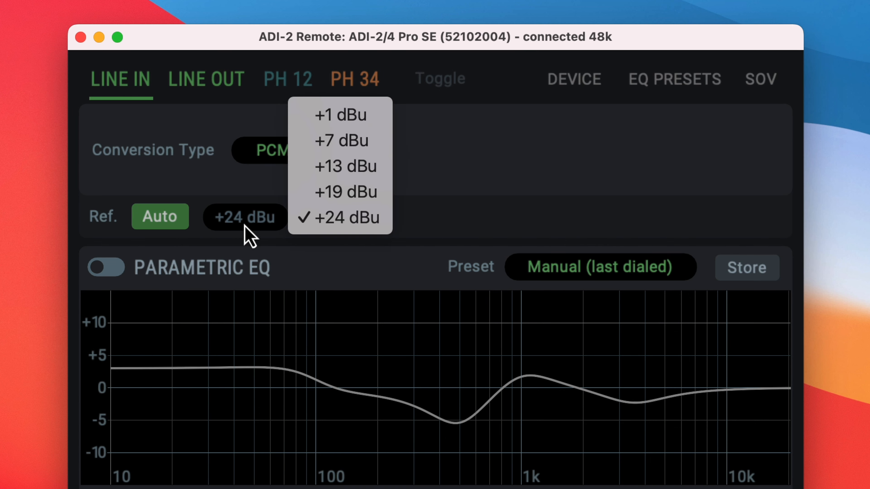
pyautogui.click(321, 222)
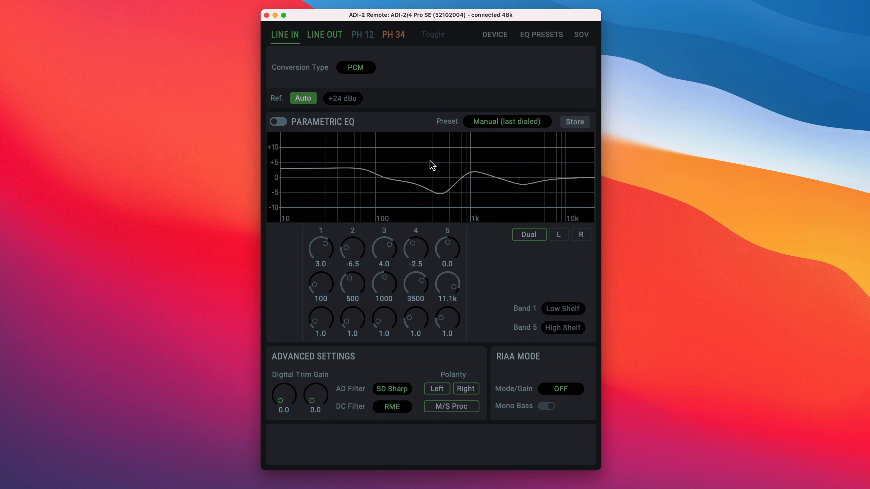
# - Switch the Line In parametric EQ on and back off
pyautogui.click(278, 122)
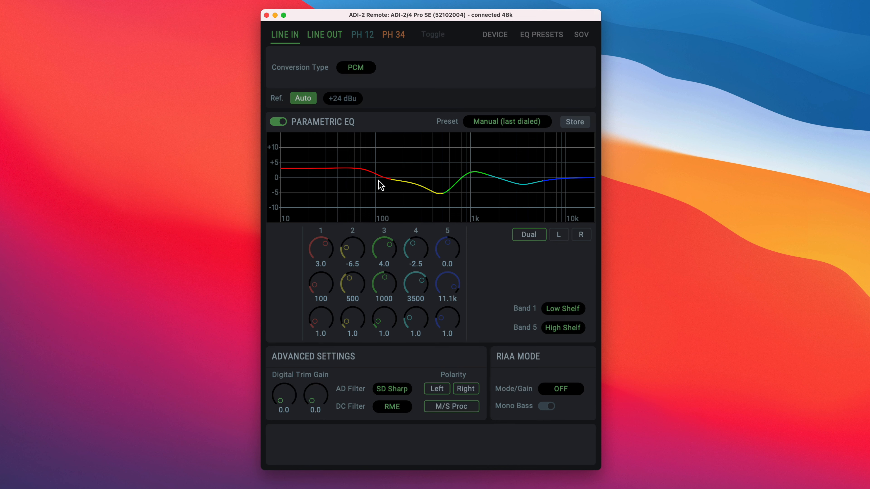
pyautogui.click(279, 122)
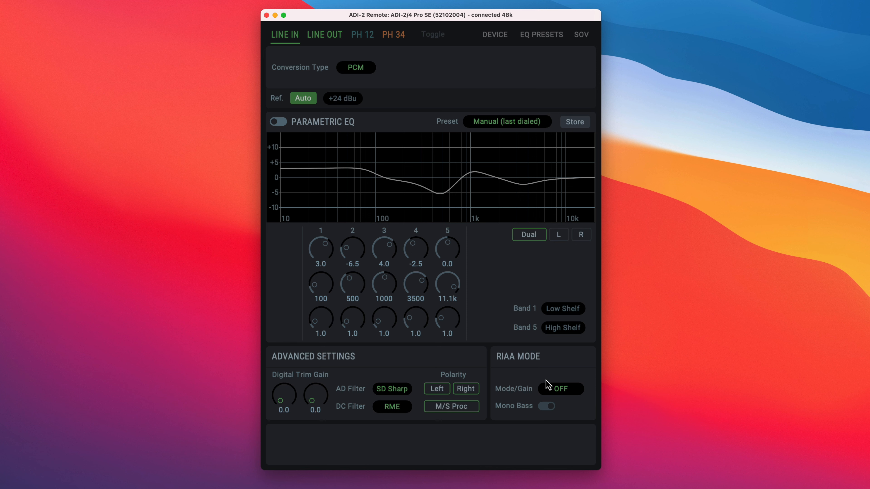
# - Review the RIAA Mode/Gain choices for Line In, leaving the mode OFF
pyautogui.click(558, 389)
pyautogui.press('Down')
pyautogui.press('Down')
pyautogui.press('Down')
pyautogui.press('Down')
pyautogui.press('Down')
pyautogui.press('Up')
pyautogui.press('Up')
pyautogui.press('Up')
pyautogui.press('Up')
pyautogui.press('Up')
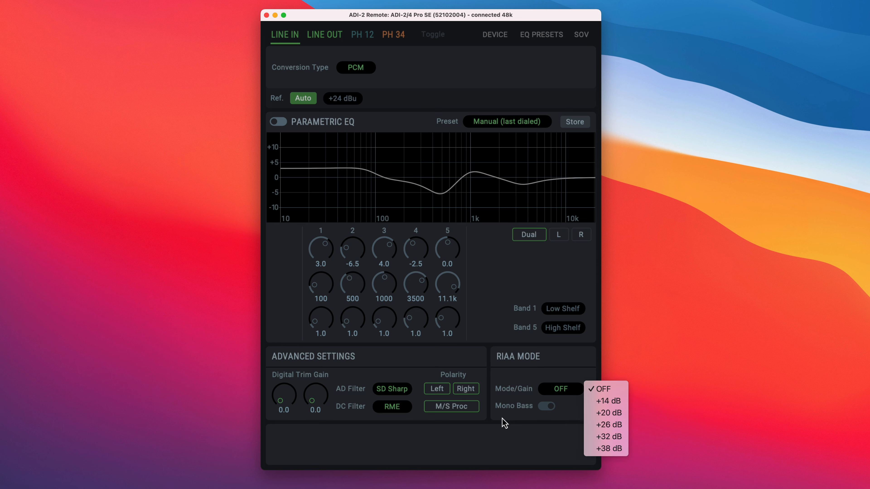
pyautogui.press('Return')
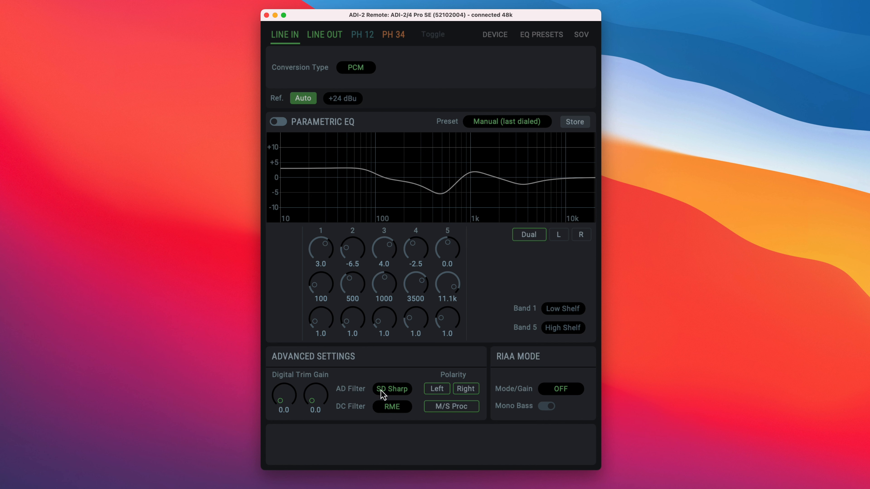
# - Review the AD Filter and DC Filter choices for Line In, keeping SD Sharp and RME
pyautogui.click(400, 392)
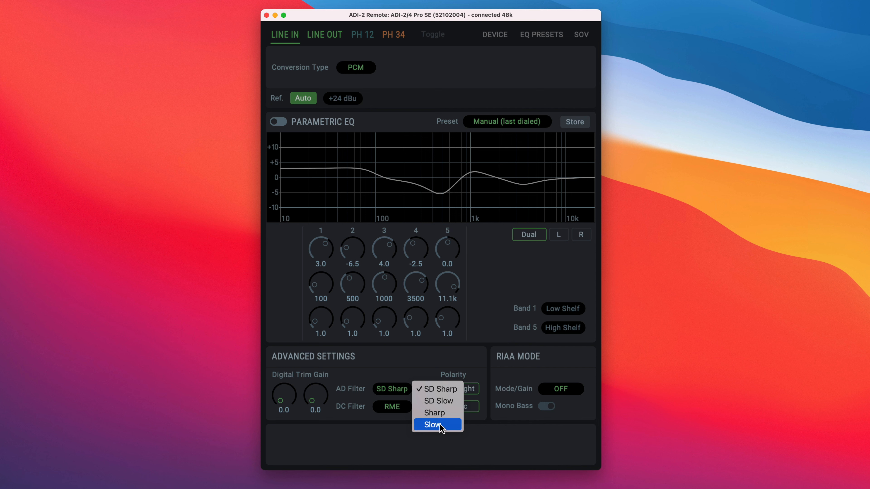
pyautogui.press('Up')
pyautogui.press('Up')
pyautogui.press('Return')
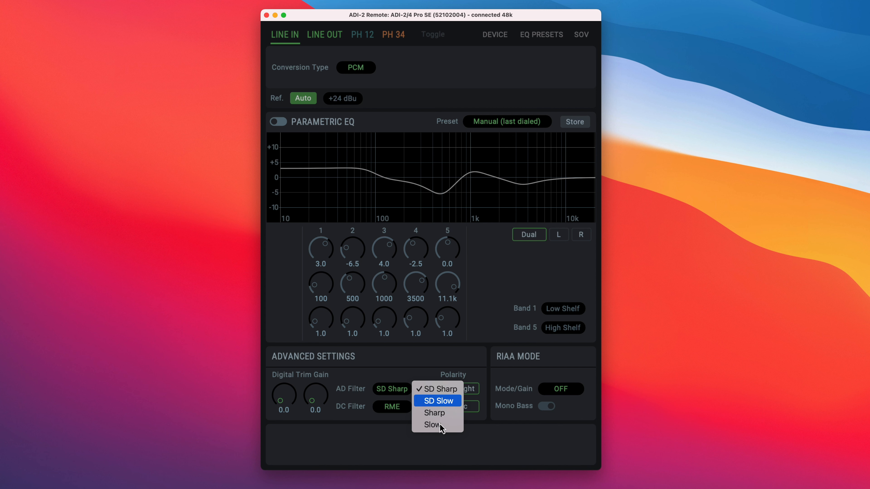
pyautogui.press('Down')
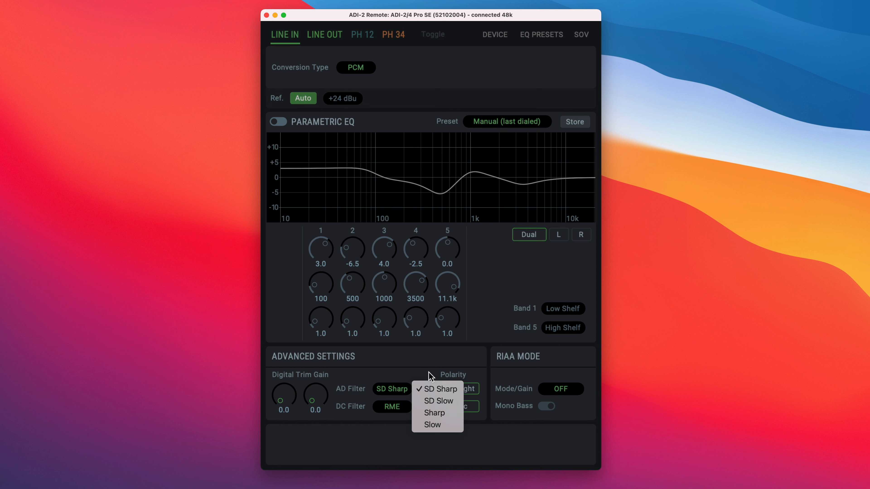
pyautogui.click(429, 377)
pyautogui.click(402, 414)
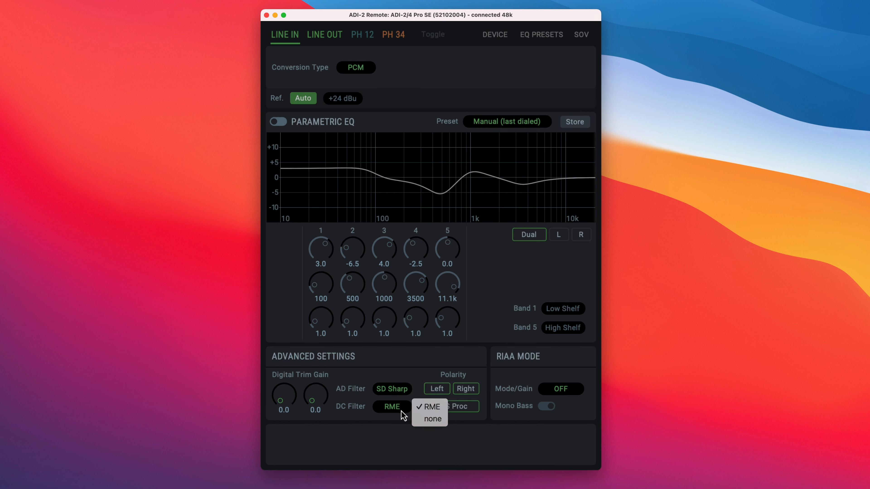
pyautogui.click(405, 435)
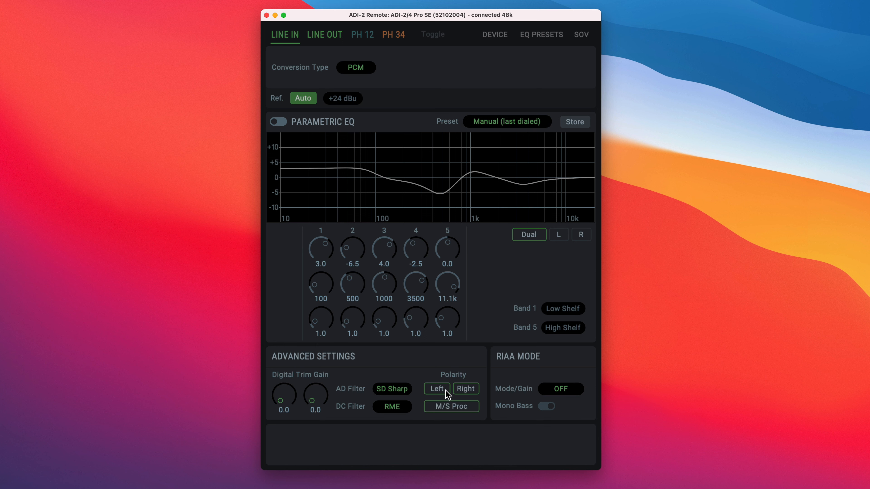
# - Turn M/S processing for Line In on and back off
pyautogui.click(449, 409)
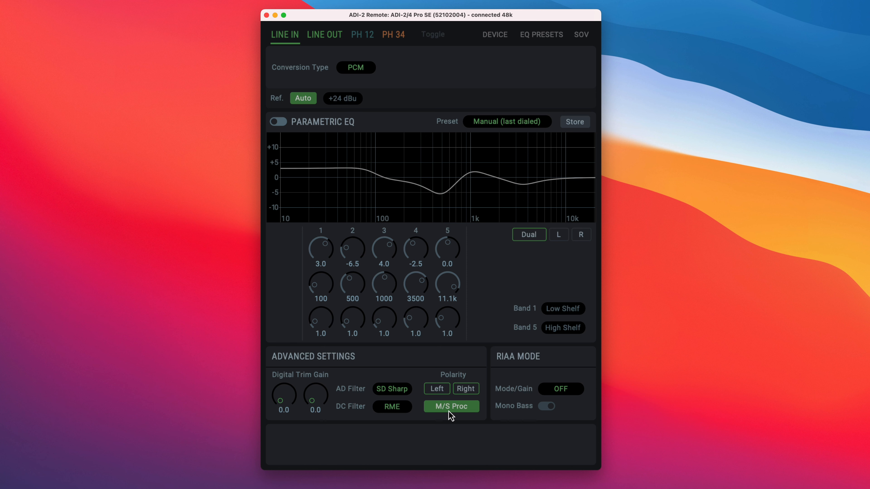
pyautogui.click(448, 412)
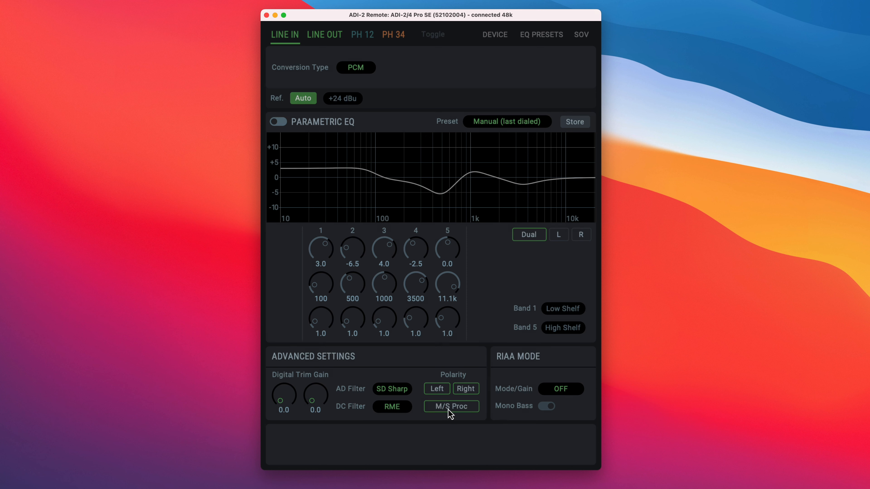
# - Compare the Line Out, PH 12 and PH 34 output settings, finishing on Line Out
pyautogui.click(328, 36)
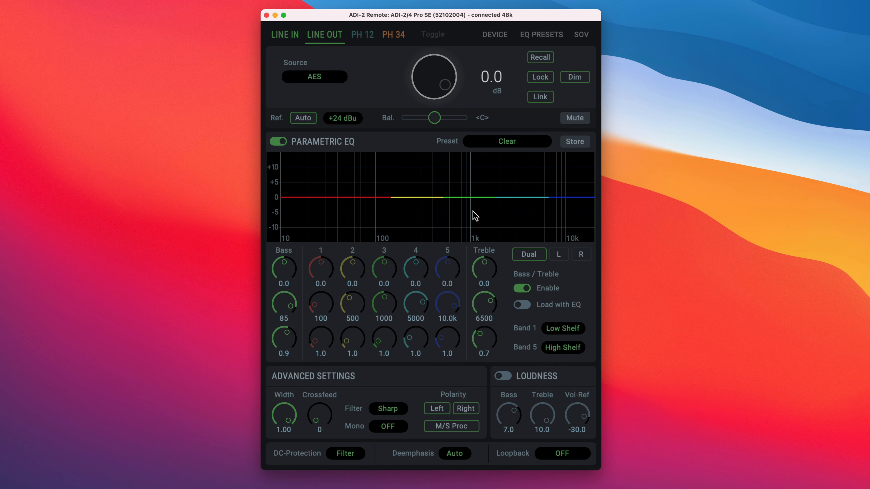
pyautogui.click(373, 39)
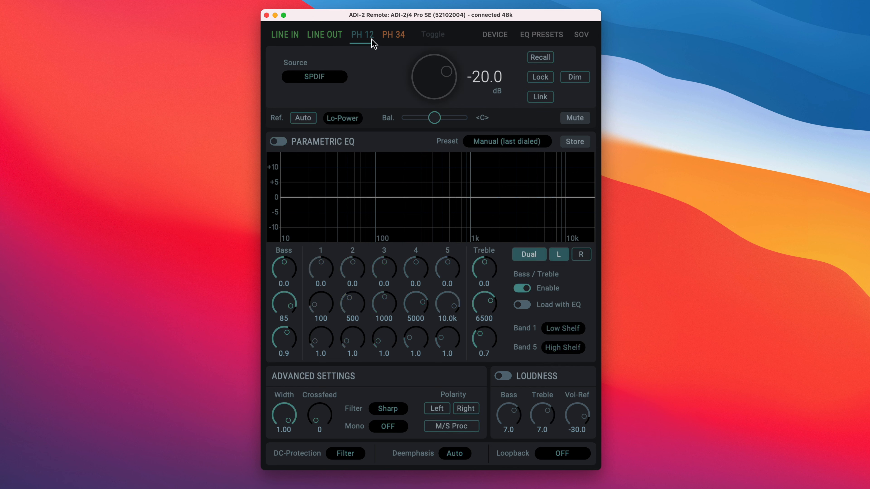
pyautogui.click(396, 38)
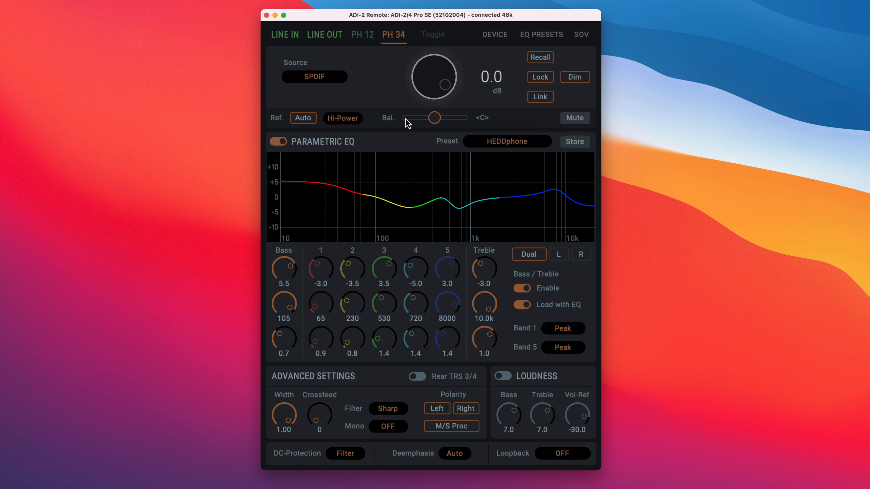
pyautogui.click(324, 38)
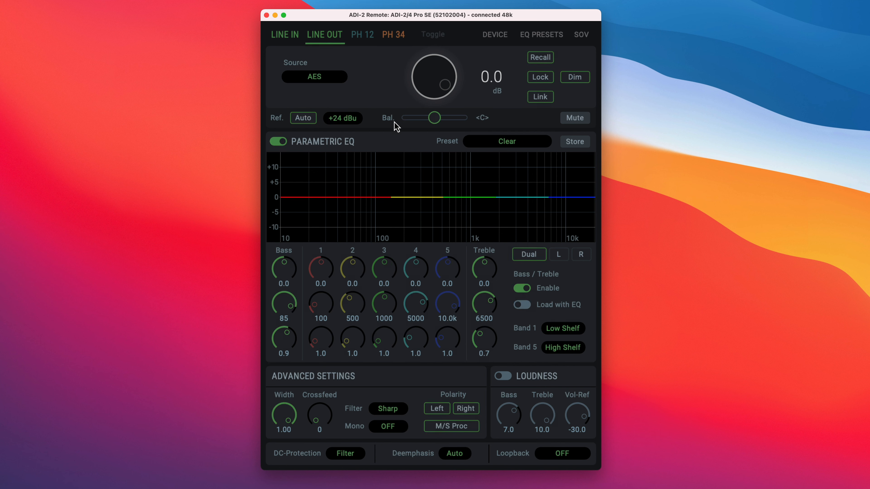
pyautogui.click(362, 38)
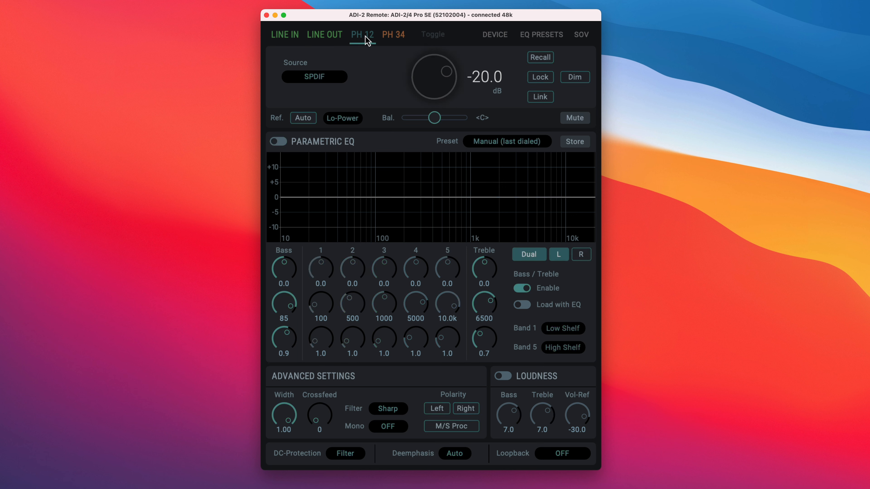
pyautogui.click(387, 37)
pyautogui.click(315, 38)
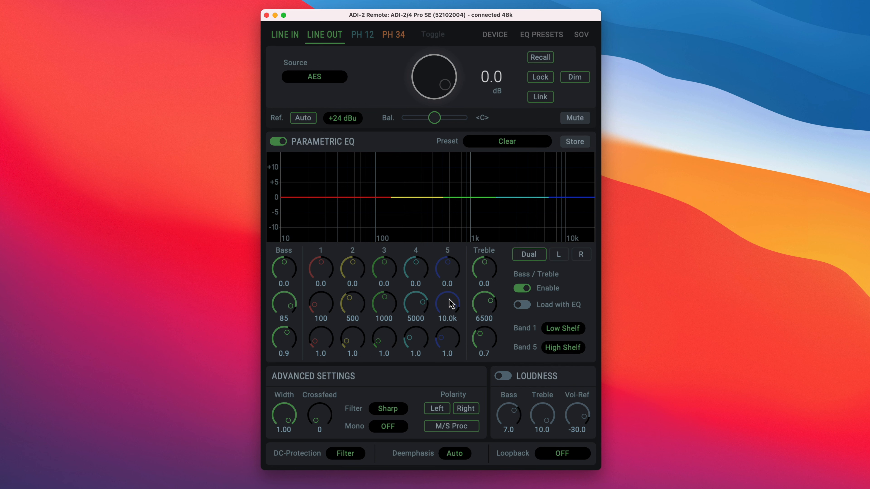
# - Examine Line Out's volume, balance, reference level, advanced settings, DC-Protection and Loopback options
pyautogui.moveTo(442, 87)
pyautogui.mouseDown()
pyautogui.moveTo(426, 179)
pyautogui.moveTo(430, 278)
pyautogui.moveTo(435, 73)
pyautogui.moveTo(432, 82)
pyautogui.mouseUp()
pyautogui.moveTo(435, 118)
pyautogui.mouseDown()
pyautogui.moveTo(417, 119)
pyautogui.moveTo(467, 127)
pyautogui.moveTo(432, 126)
pyautogui.mouseUp()
pyautogui.click(349, 123)
pyautogui.click(349, 122)
pyautogui.moveTo(326, 381); pyautogui.dragTo(304, 422)
pyautogui.click(344, 459)
pyautogui.click(344, 459)
pyautogui.click(561, 456)
# - Show the PH 34 output settings and view the parametric EQ presets available for it
pyautogui.click(398, 36)
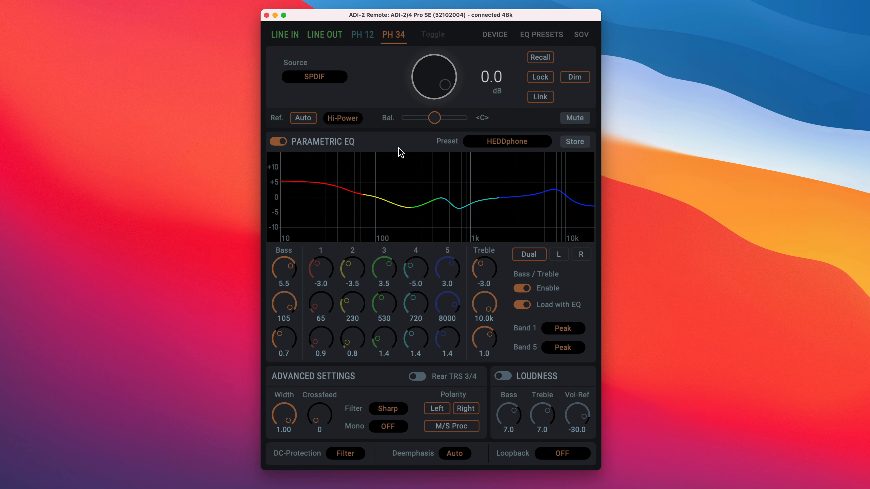
pyautogui.click(503, 143)
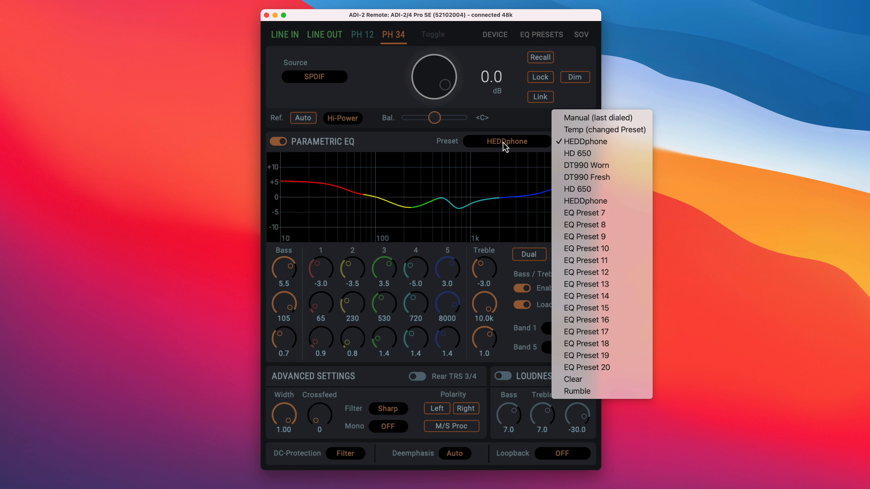
pyautogui.click(458, 137)
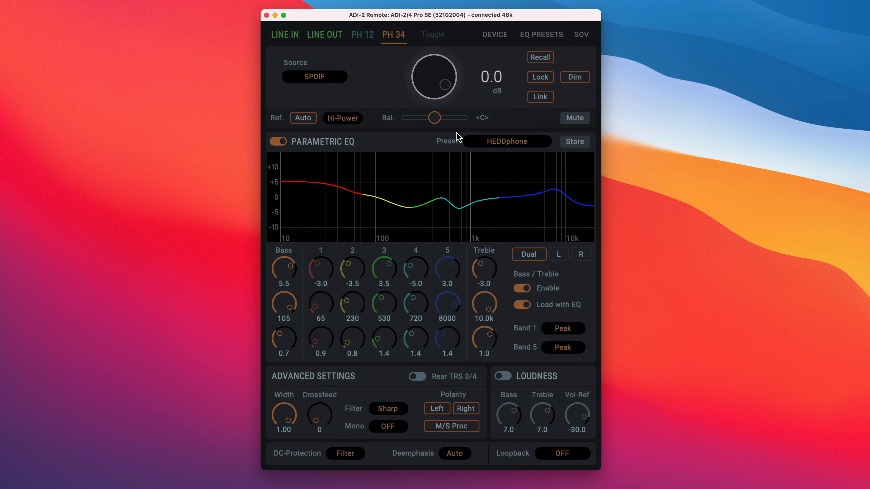
# - Load the DT990 Fresh preset into the PH 34 parametric EQ
pyautogui.click(504, 148)
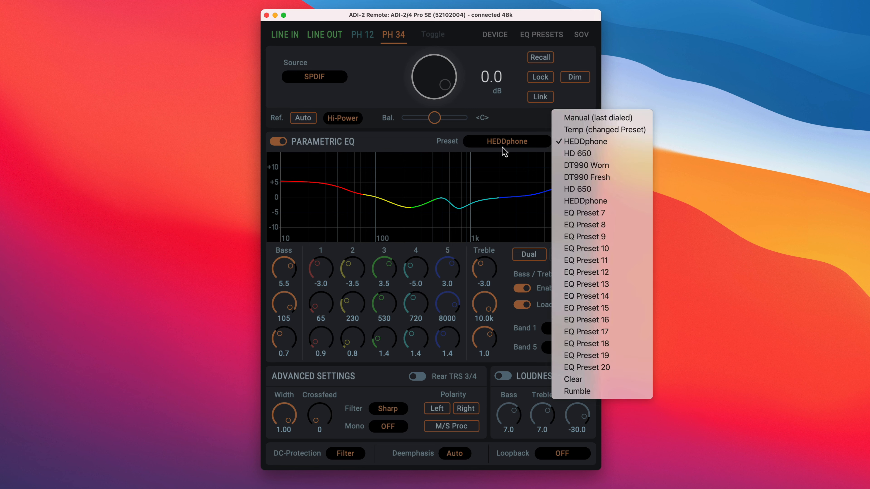
pyautogui.press('Down')
pyautogui.press('Down')
pyautogui.press('Down')
pyautogui.press('Down')
pyautogui.press('Down')
pyautogui.press('Down')
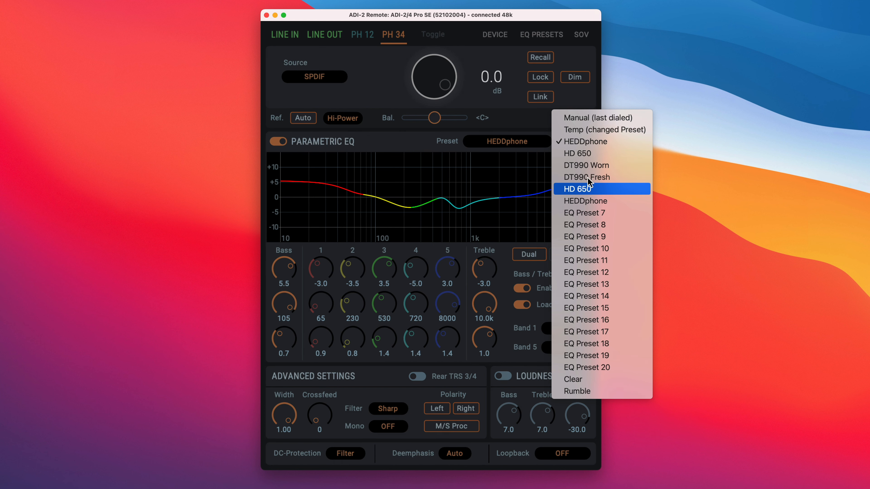
pyautogui.press('Up')
pyautogui.press('Up')
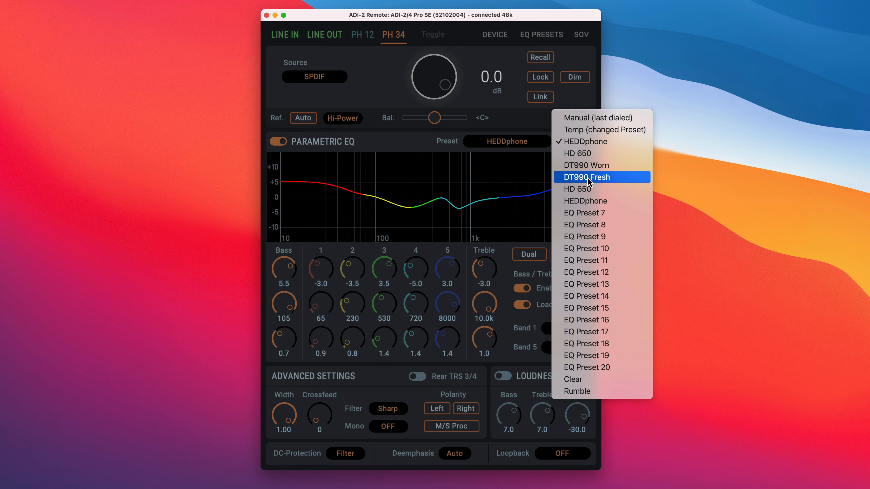
pyautogui.click(589, 181)
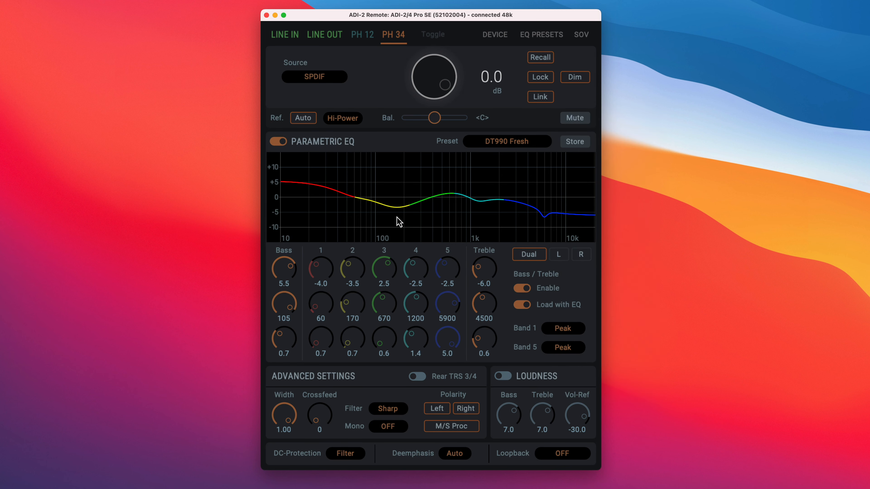
# - Load the first HEDDphone preset for PH 34, and enable Dual EQ with the L channel selected
pyautogui.click(511, 147)
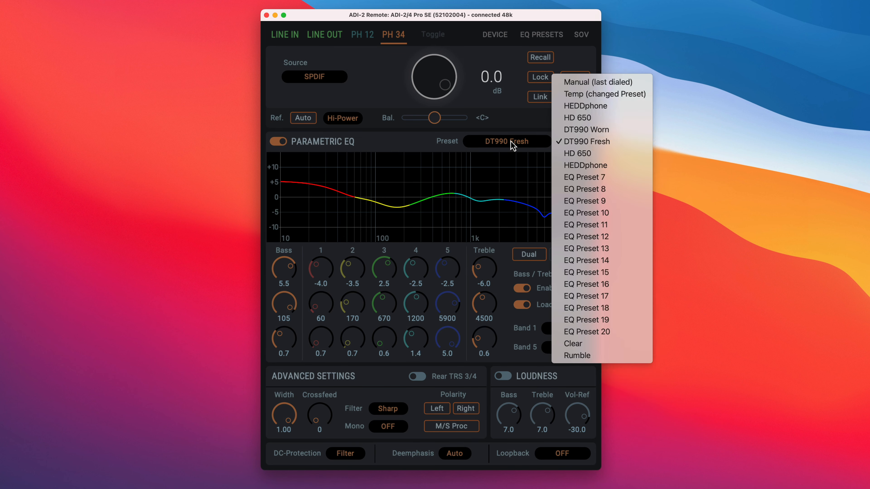
pyautogui.click(588, 106)
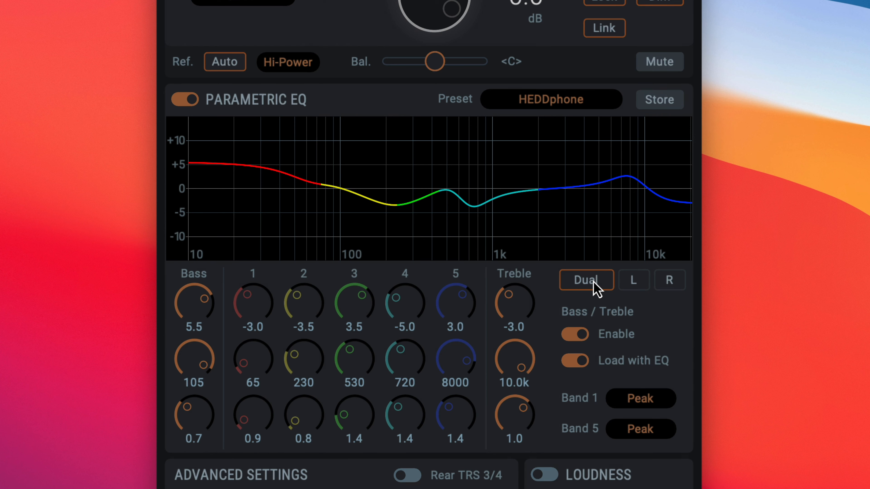
pyautogui.click(596, 289)
pyautogui.click(634, 281)
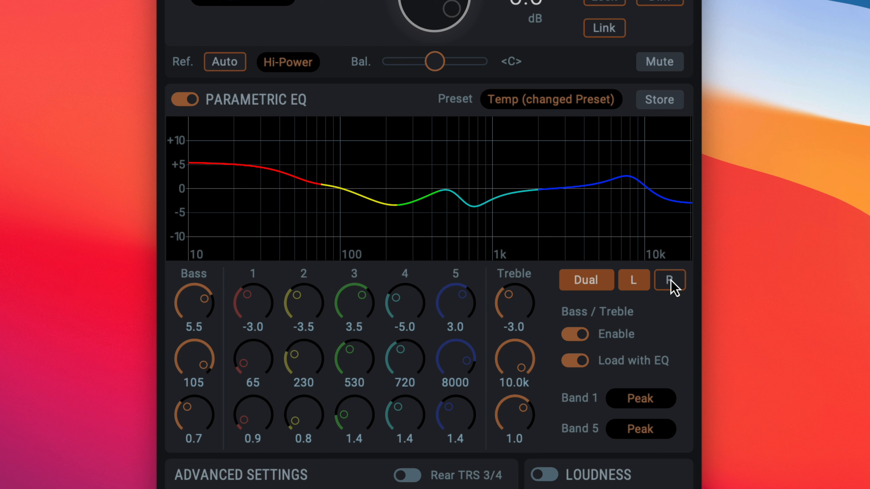
# - Try lowering band 5's gain on the left channel of the PH 34 Dual EQ, switching to the right channel to compare
pyautogui.click(672, 287)
pyautogui.click(650, 288)
pyautogui.moveTo(445, 297); pyautogui.dragTo(407, 430)
pyautogui.click(669, 280)
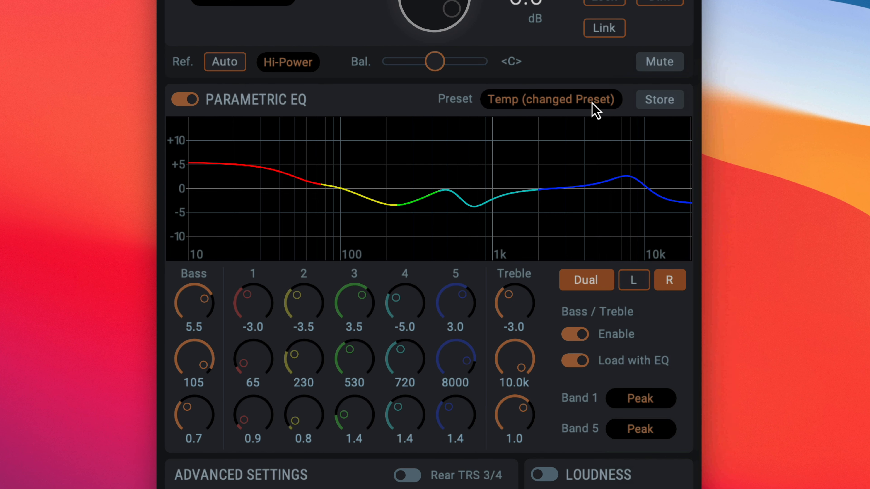
# - Reload the first HEDDphone preset into the PH 34 parametric EQ and try the Crossfeed control in Advanced Settings
pyautogui.click(596, 110)
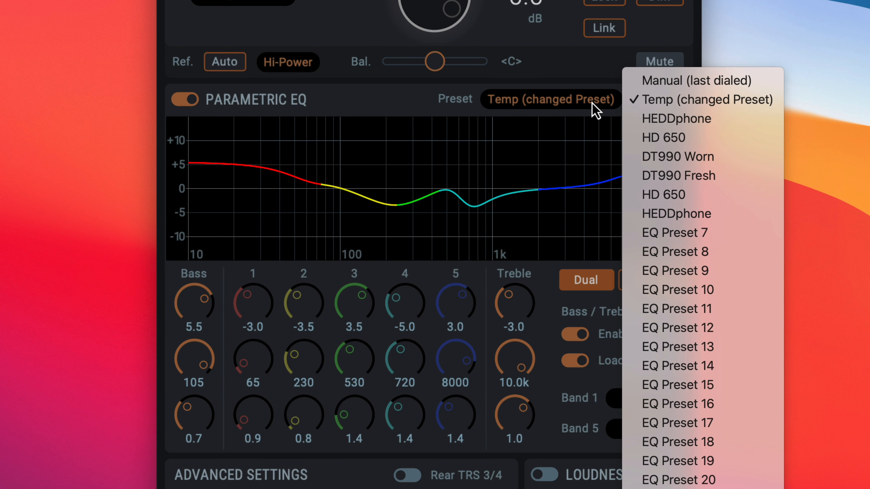
pyautogui.click(665, 120)
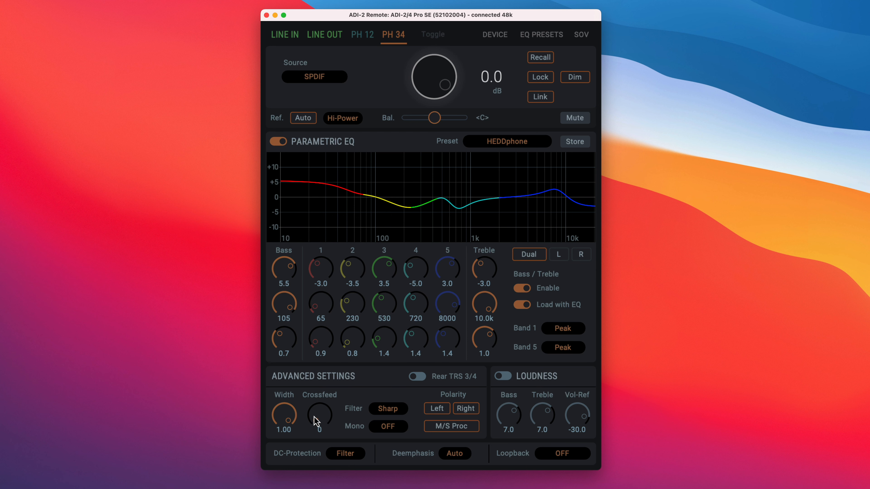
pyautogui.moveTo(315, 419)
pyautogui.mouseDown()
pyautogui.moveTo(325, 374)
pyautogui.moveTo(312, 398)
pyautogui.moveTo(308, 357)
pyautogui.moveTo(312, 415)
pyautogui.mouseUp()
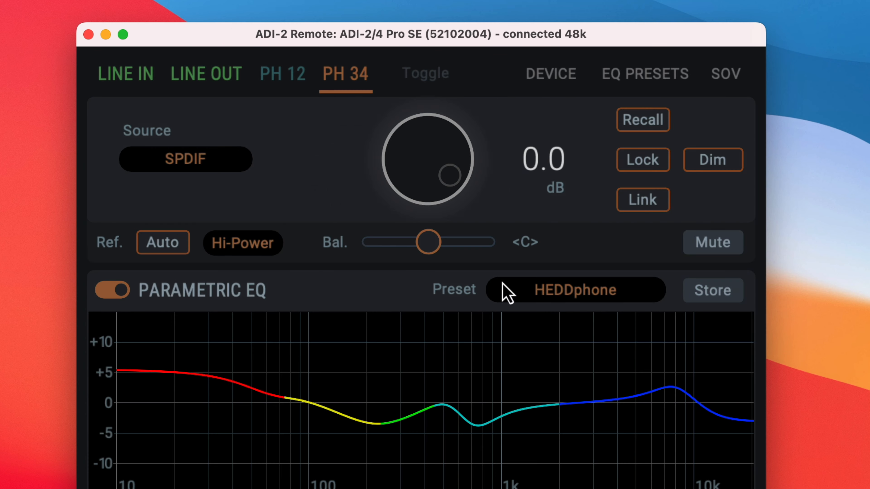
# - Show the device settings and review the Basic Mode options, keeping AD/DA selected
pyautogui.click(497, 36)
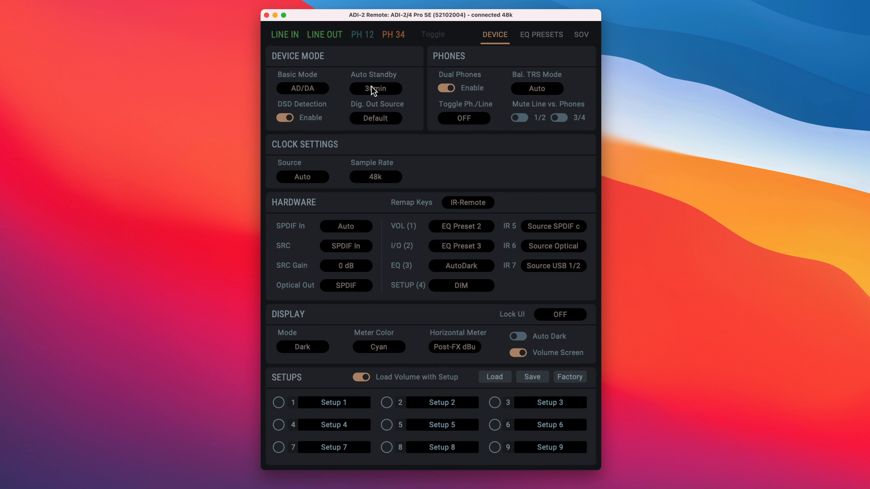
pyautogui.click(306, 89)
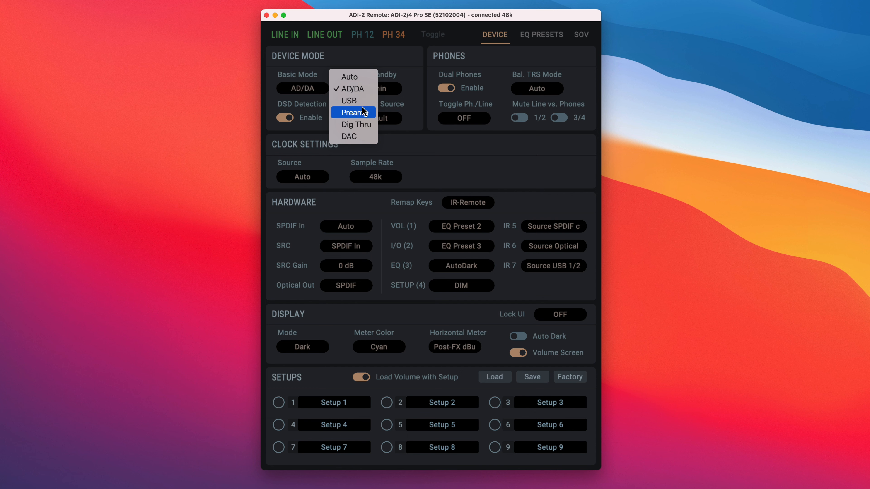
pyautogui.press('Up')
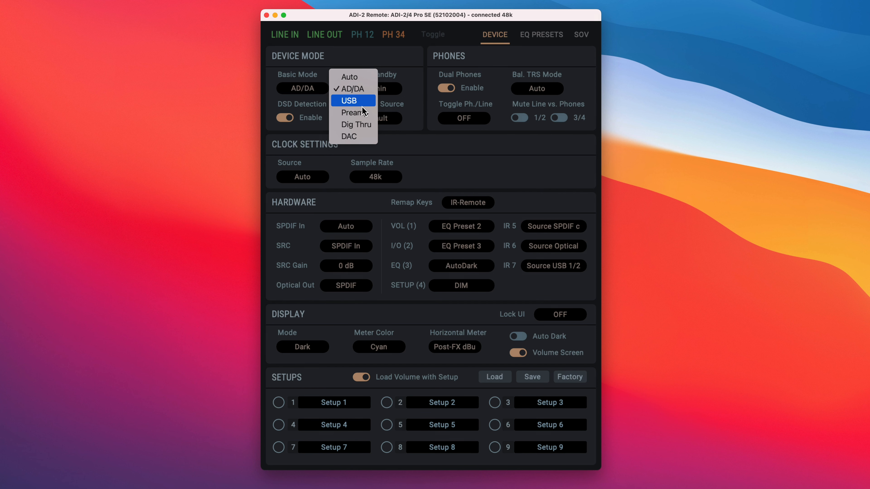
pyautogui.press('Up')
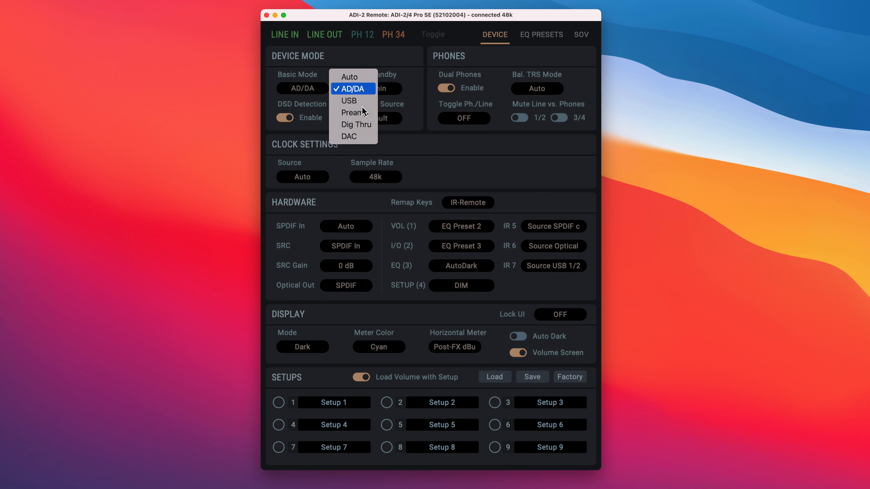
pyautogui.press('Return')
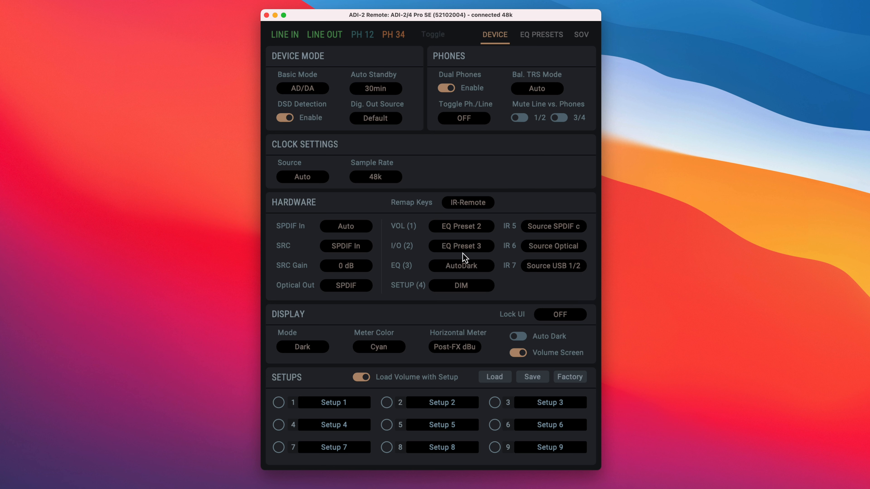
# - Review the display's Meter Color and Horizontal Meter options, keeping Cyan and Post-FX dBu
pyautogui.click(386, 347)
pyautogui.press('Down')
pyautogui.press('Down')
pyautogui.press('Down')
pyautogui.press('Down')
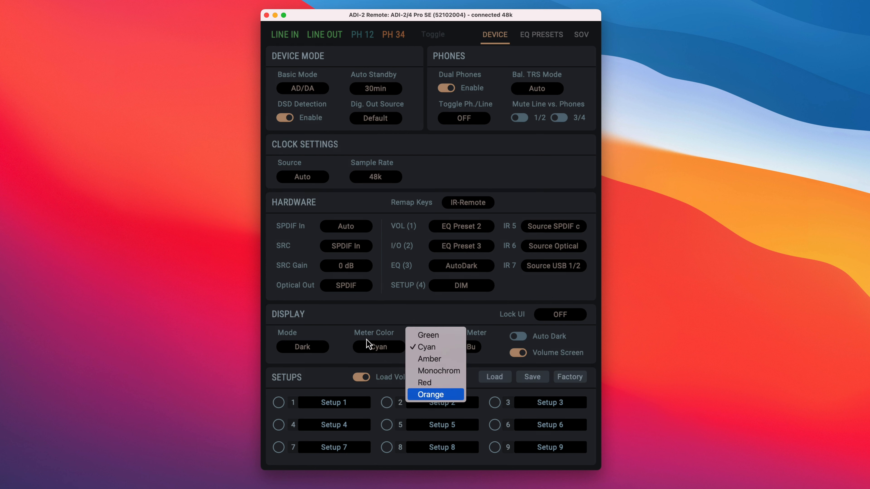
pyautogui.press('Escape')
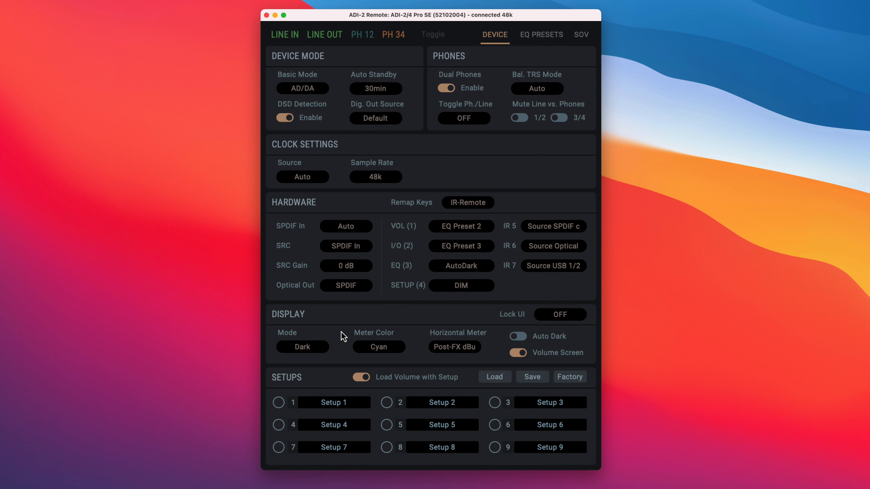
pyautogui.click(454, 349)
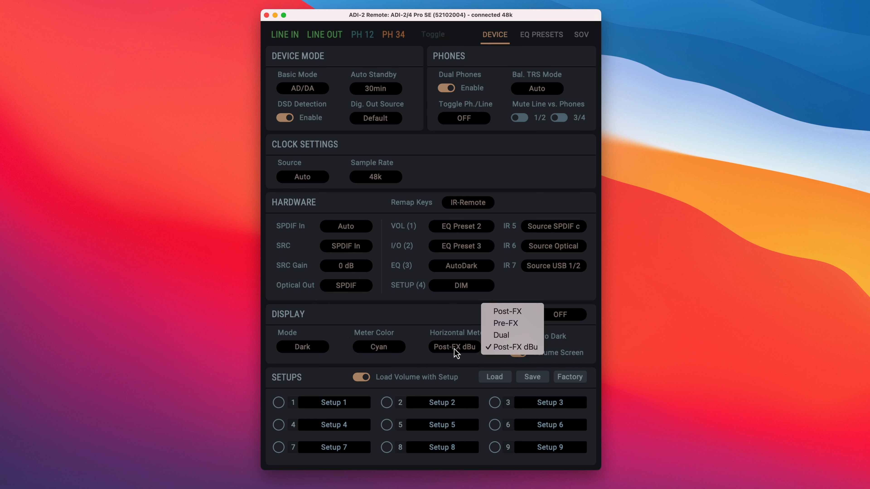
pyautogui.click(491, 349)
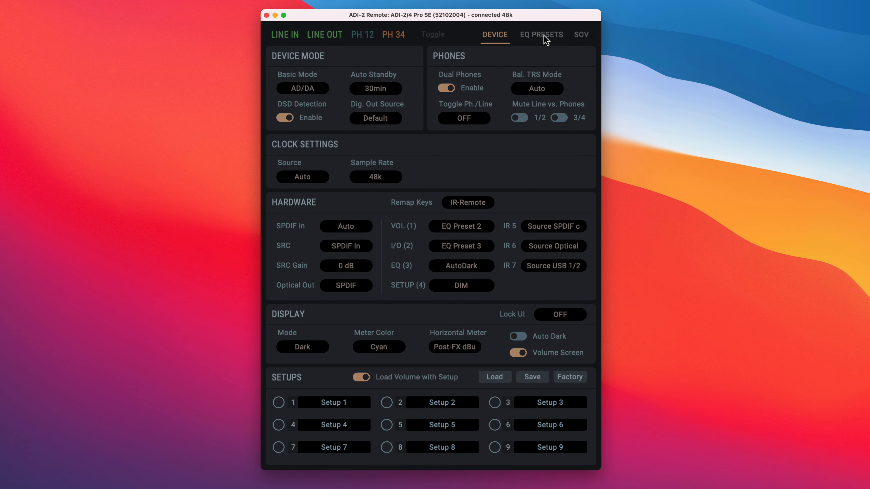
# - Show the EQ preset editor and explore its file saving and Listen functions without saving a file or leaving Listen on
pyautogui.click(544, 36)
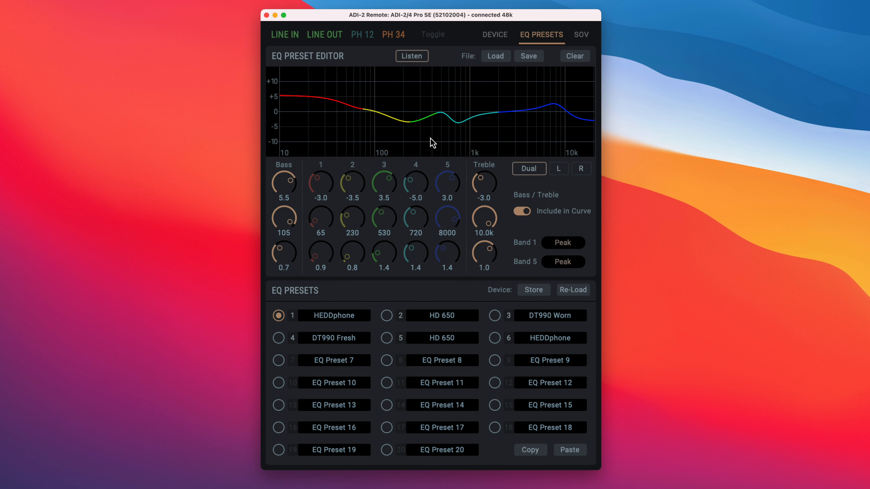
pyautogui.click(530, 57)
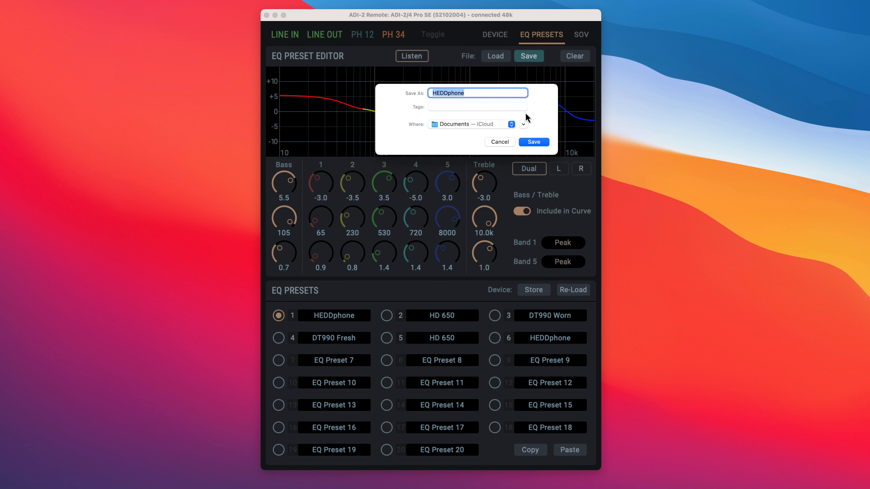
pyautogui.click(504, 142)
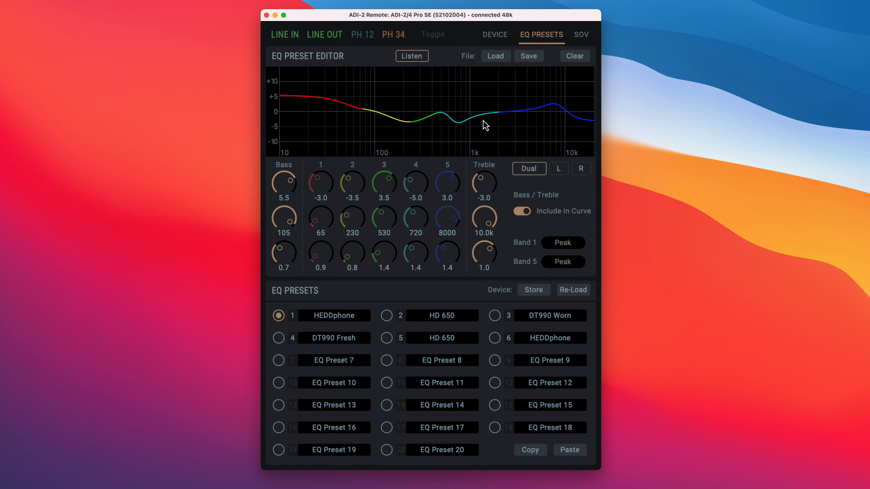
pyautogui.click(413, 59)
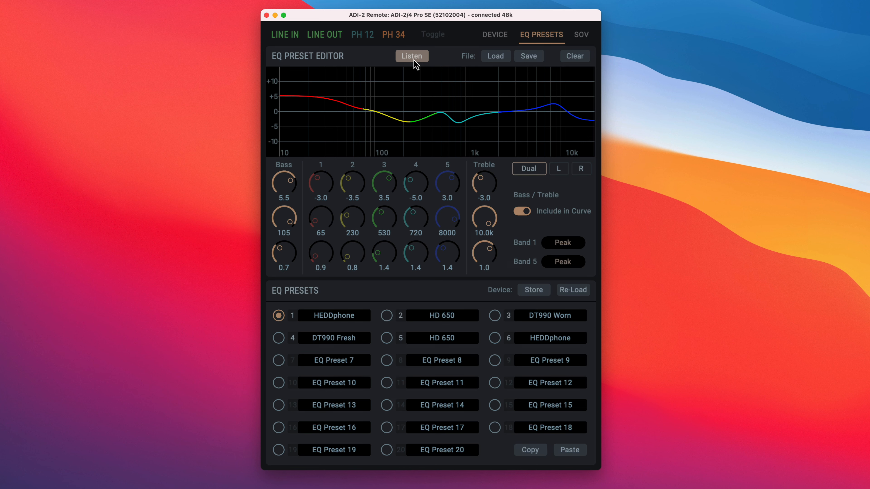
pyautogui.click(410, 56)
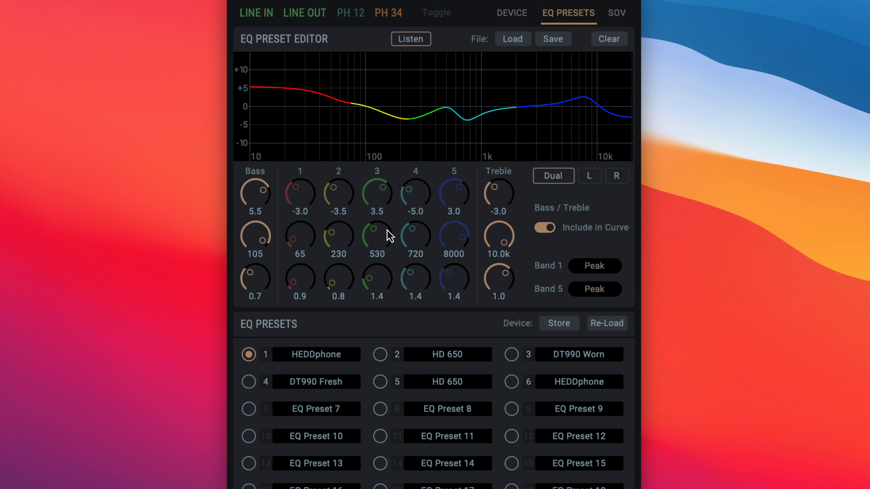
# - Try band 3 frequency 970, band 1 gain 6.5 and band 5 gain -12.0 in the HEDDphone preset, and reload the device presets
pyautogui.moveTo(372, 242); pyautogui.dragTo(395, 161)
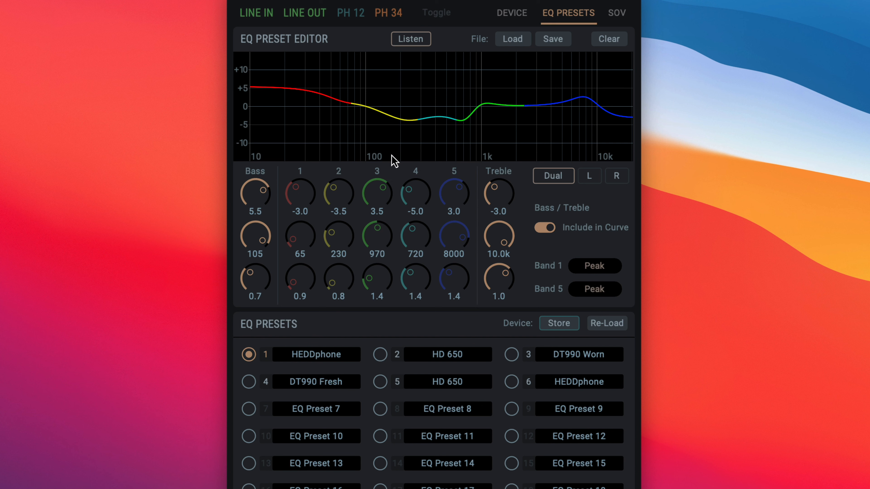
pyautogui.moveTo(297, 189); pyautogui.dragTo(364, 102)
pyautogui.moveTo(466, 206); pyautogui.dragTo(363, 379)
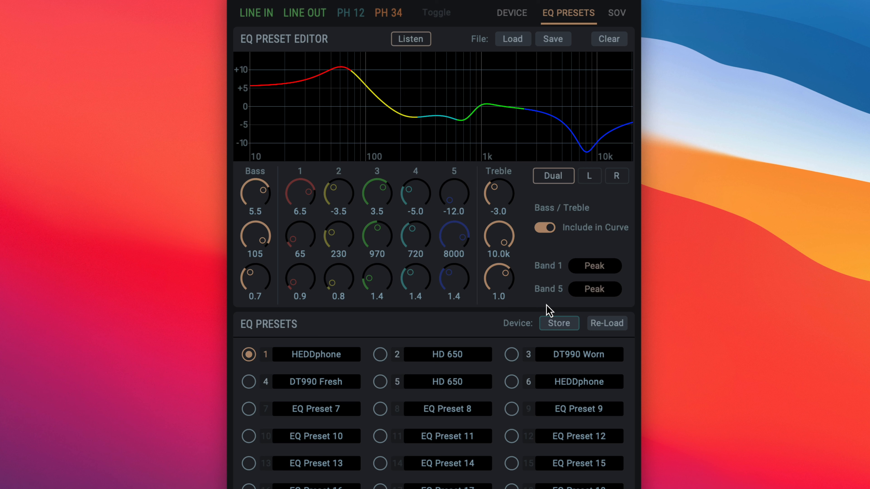
pyautogui.click(599, 329)
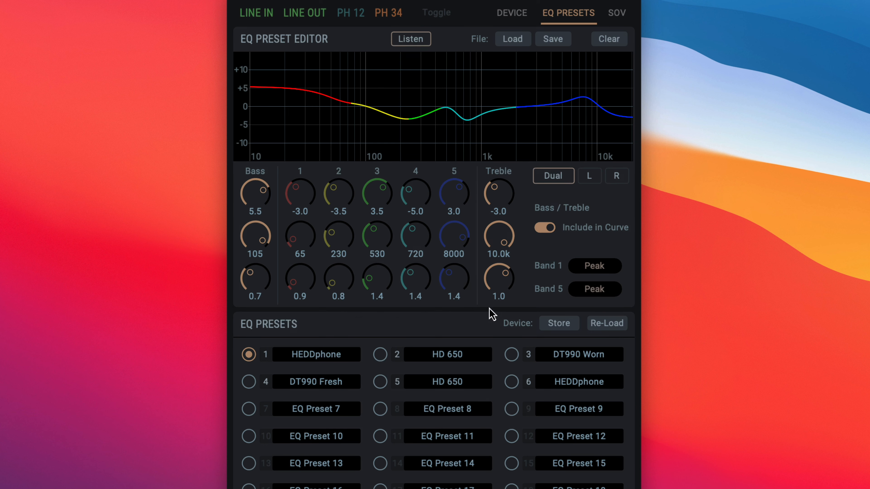
# - Try band 3 frequencies of 980 and 1110 and a band 4 frequency of 1010, reloading the device presets after each band's test
pyautogui.moveTo(383, 247); pyautogui.dragTo(403, 85)
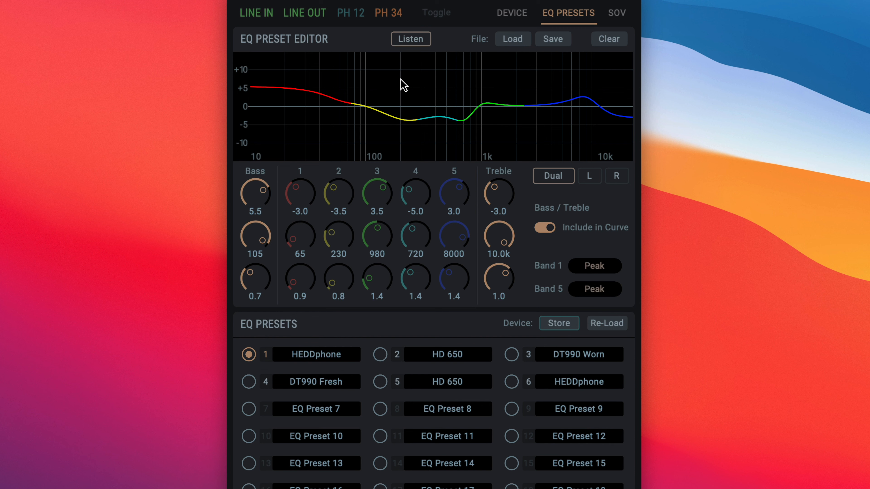
pyautogui.moveTo(379, 241); pyautogui.dragTo(372, 183)
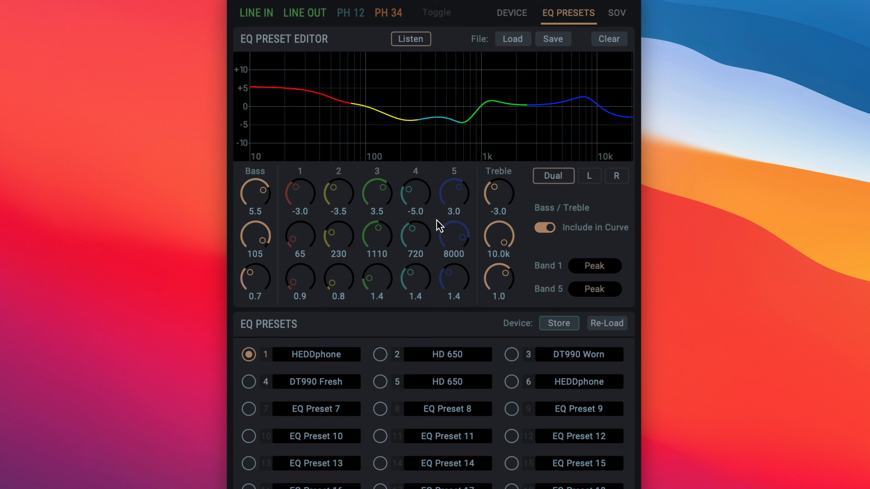
pyautogui.click(607, 329)
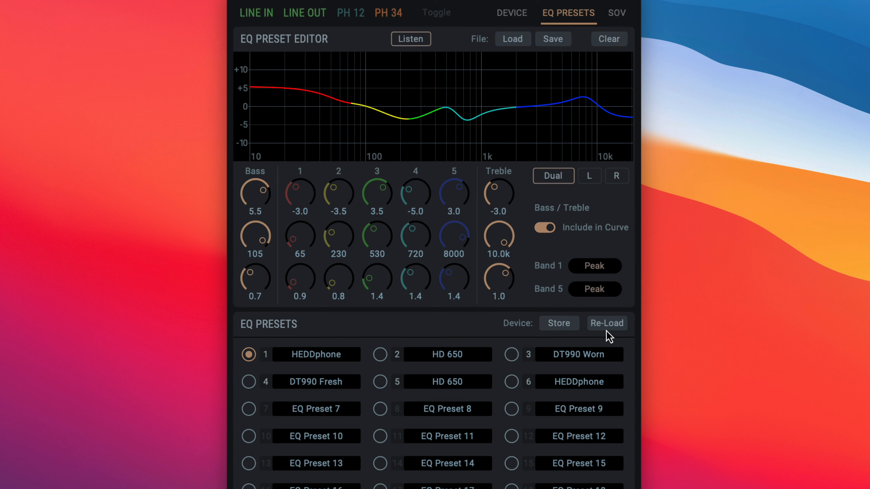
pyautogui.moveTo(432, 236); pyautogui.dragTo(447, 130)
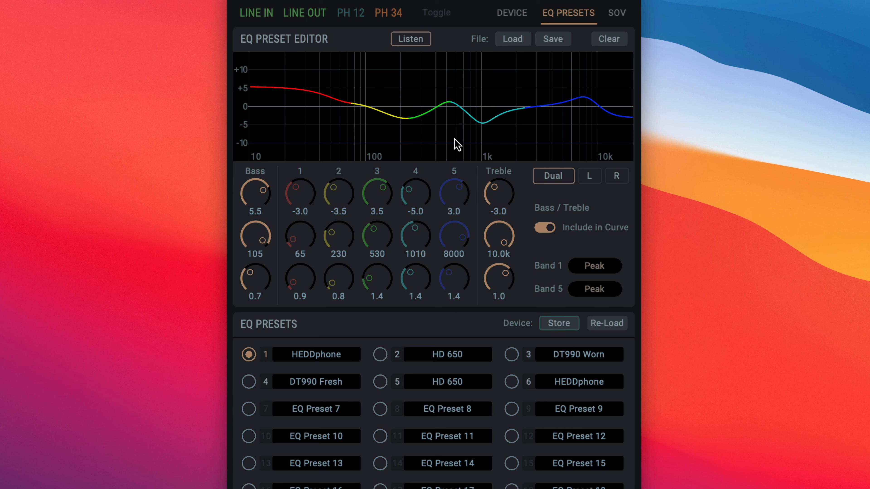
pyautogui.click(606, 326)
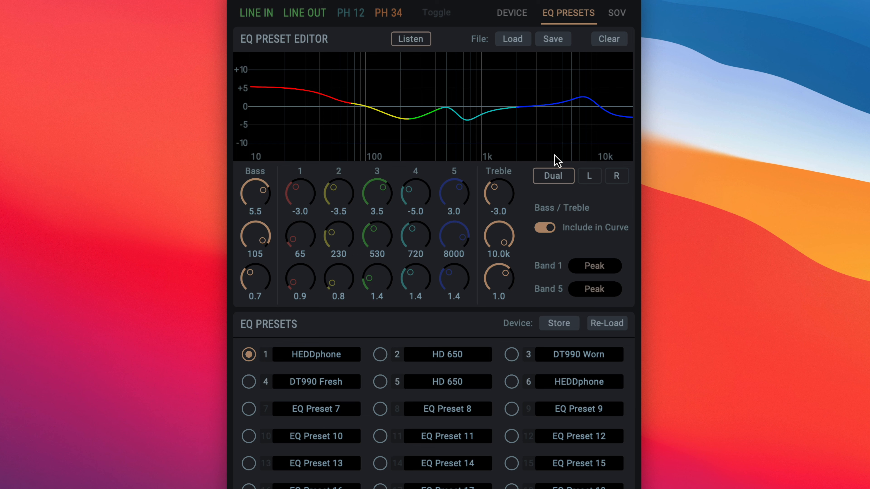
# - Open the State Overview and examine its output states using the dBu and dBFS display options
pyautogui.click(616, 16)
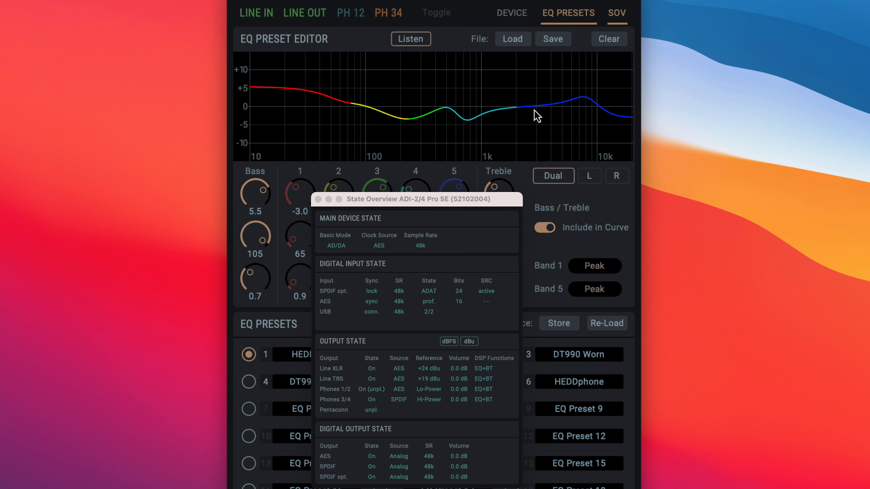
pyautogui.moveTo(451, 206); pyautogui.dragTo(471, 112)
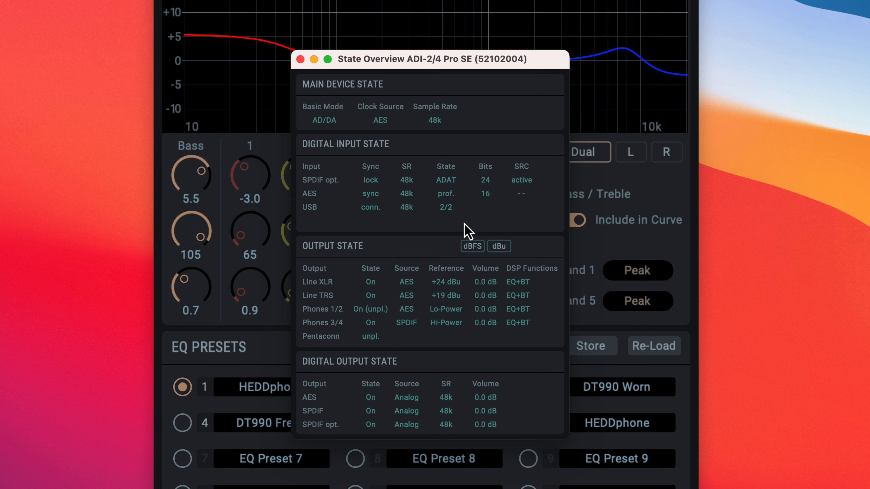
pyautogui.click(498, 247)
pyautogui.click(499, 250)
pyautogui.click(474, 251)
pyautogui.click(472, 250)
# - Enlarge and reposition the State Overview window, inspect the device, input and output states, and close it
pyautogui.moveTo(567, 437); pyautogui.dragTo(762, 488)
pyautogui.moveTo(529, 97); pyautogui.dragTo(457, 29)
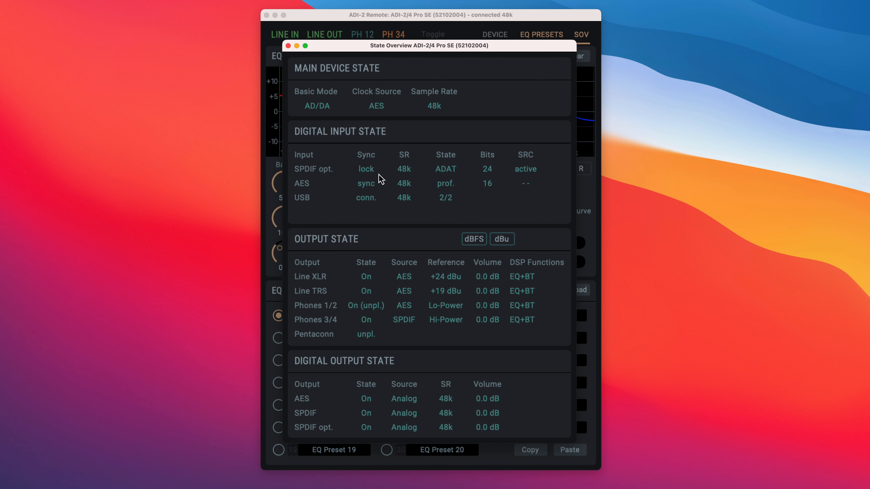
pyautogui.click(288, 46)
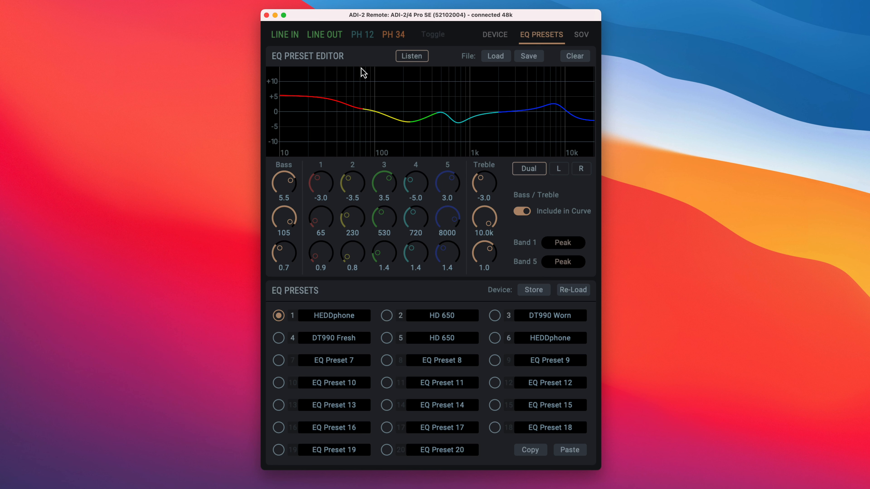
# - Leave the EQ presets page and return to the Line Out and Line In channel settings
pyautogui.click(336, 38)
pyautogui.click(296, 34)
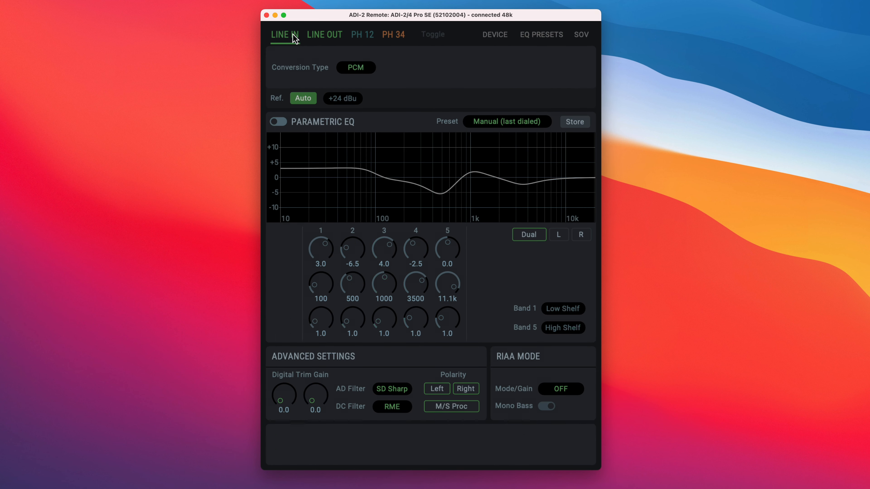